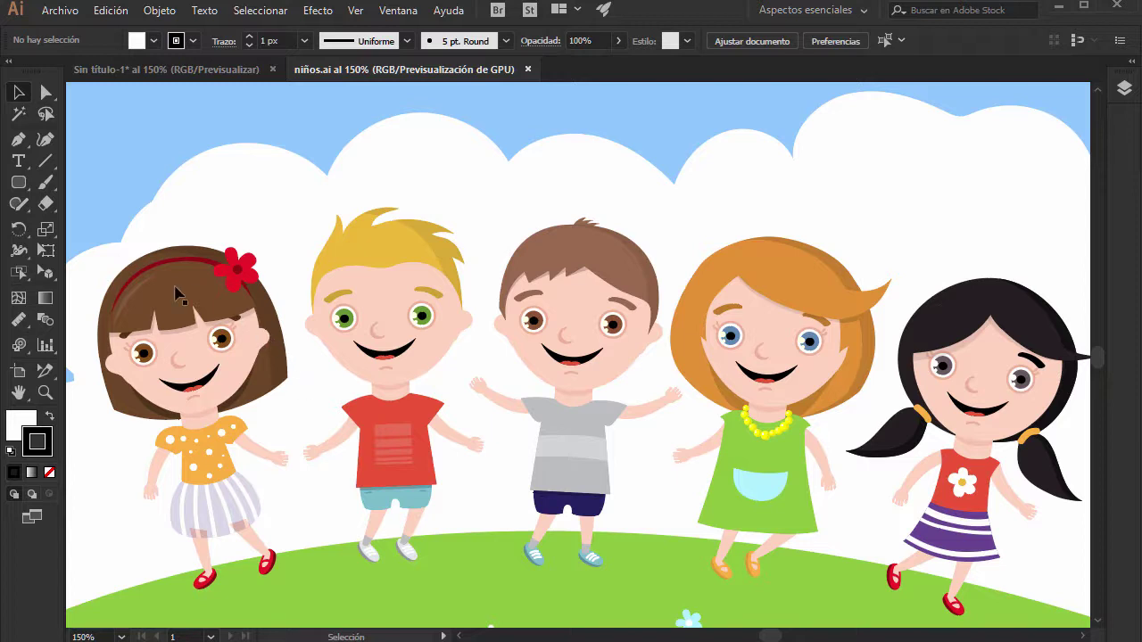
# - Tear the Hand and Print Tiling tools off into their own floating tool group
pyautogui.click(19, 379)
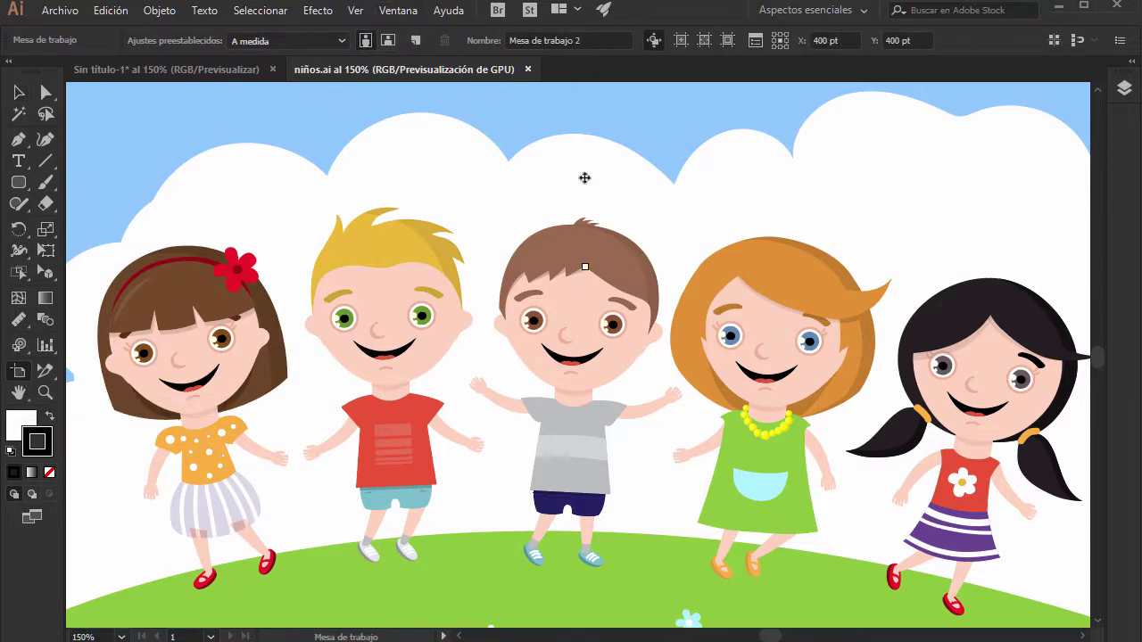
pyautogui.click(19, 397)
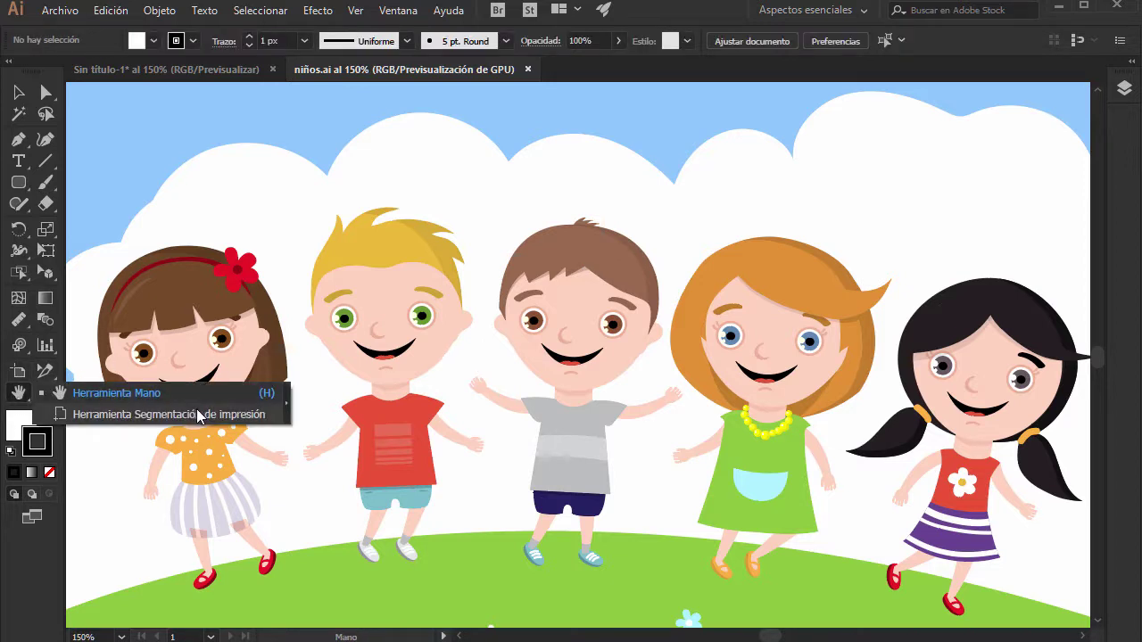
pyautogui.click(285, 408)
# - Move the floating tool group aside and fit the full artboard, from clouds to grass, in the window
pyautogui.moveTo(70, 432); pyautogui.dragTo(150, 164)
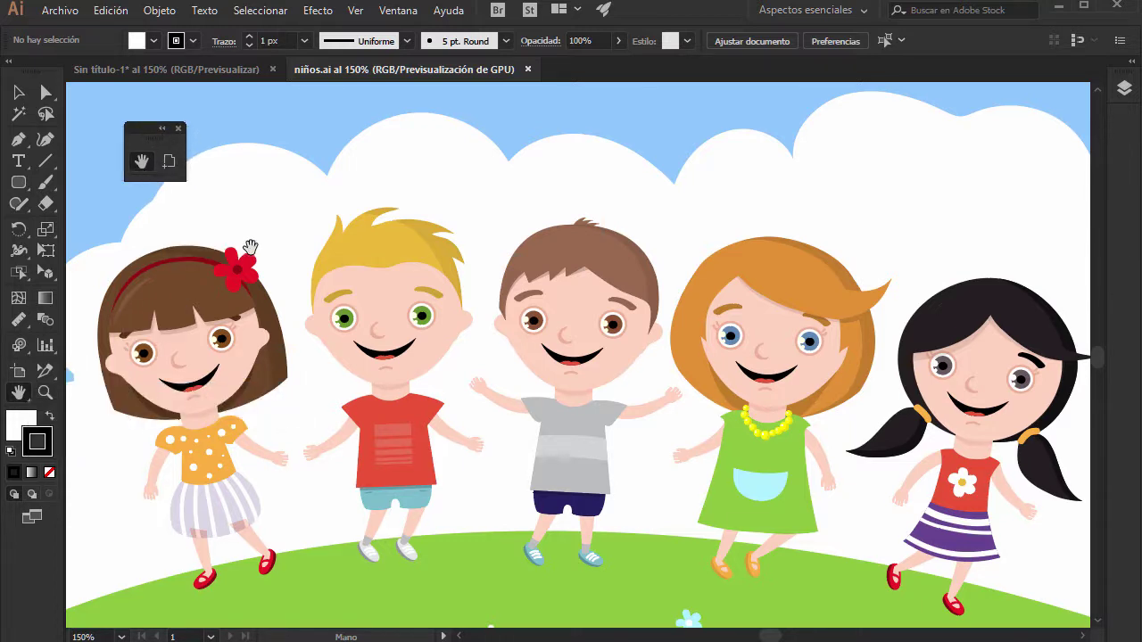
pyautogui.moveTo(588, 238)
pyautogui.mouseDown()
pyautogui.moveTo(665, 187)
pyautogui.moveTo(732, 346)
pyautogui.moveTo(714, 152)
pyautogui.mouseUp()
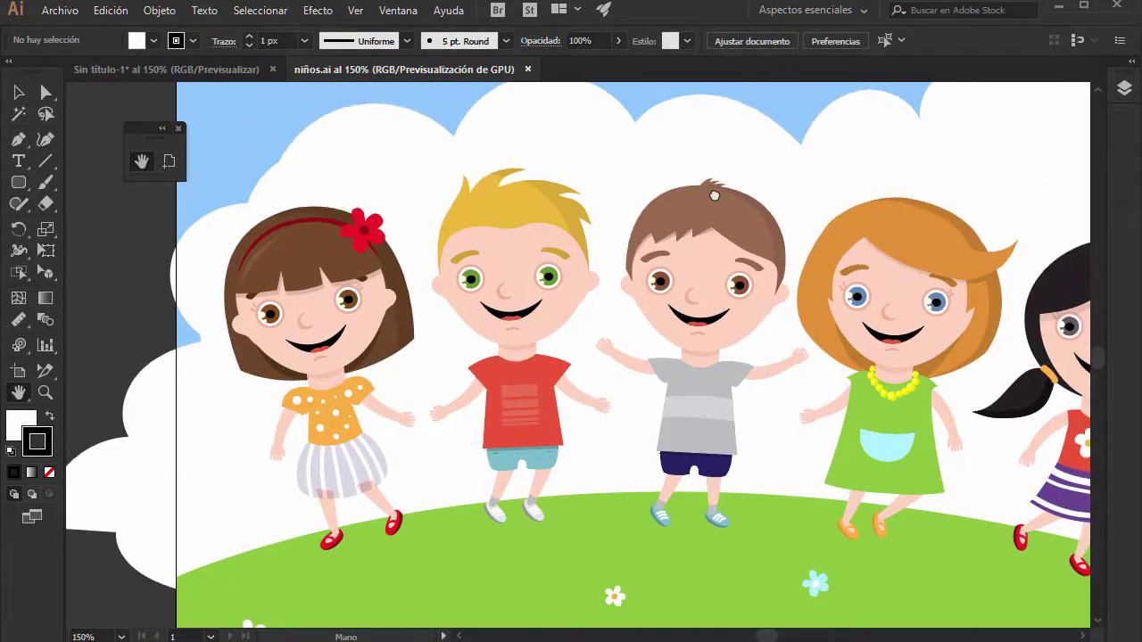
pyautogui.moveTo(494, 445); pyautogui.dragTo(469, 341)
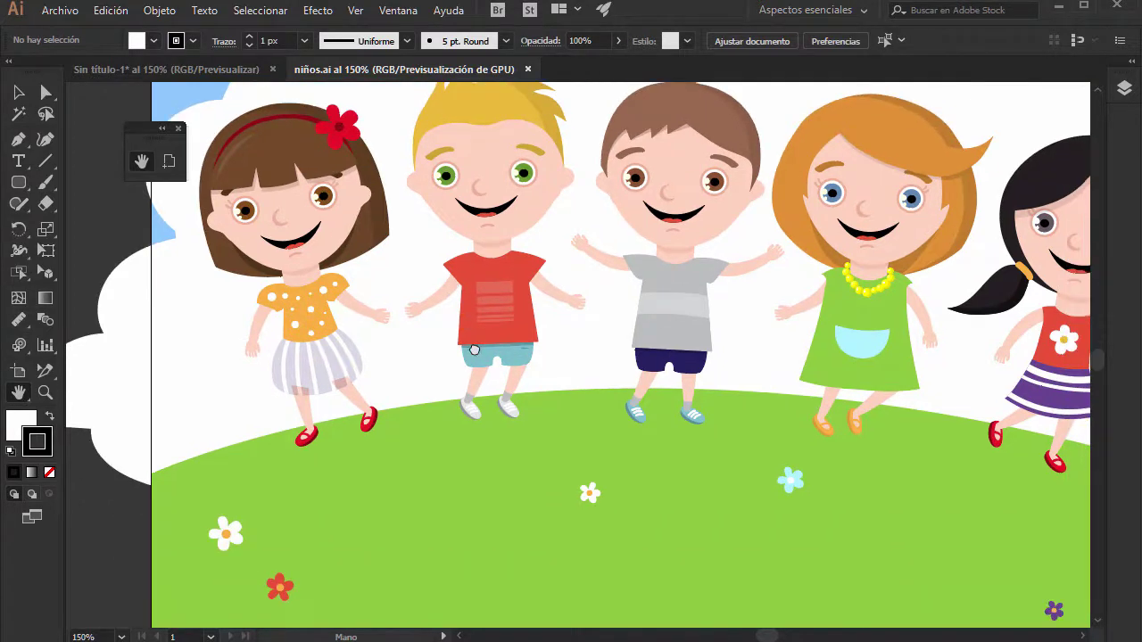
pyautogui.moveTo(586, 492); pyautogui.dragTo(596, 327)
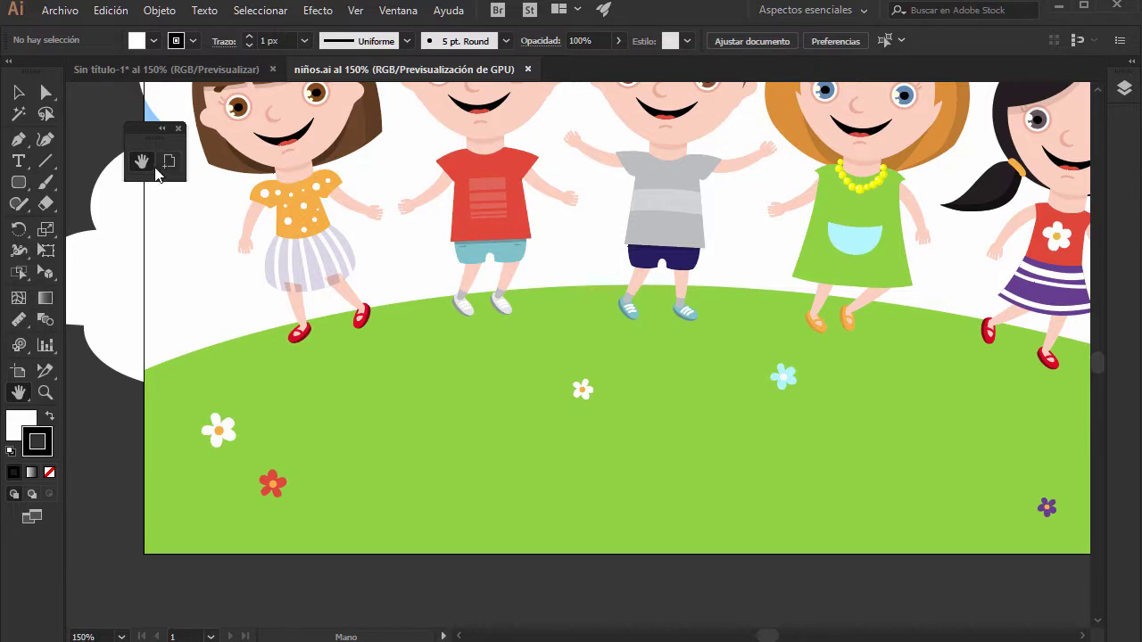
pyautogui.moveTo(600, 198); pyautogui.dragTo(594, 266)
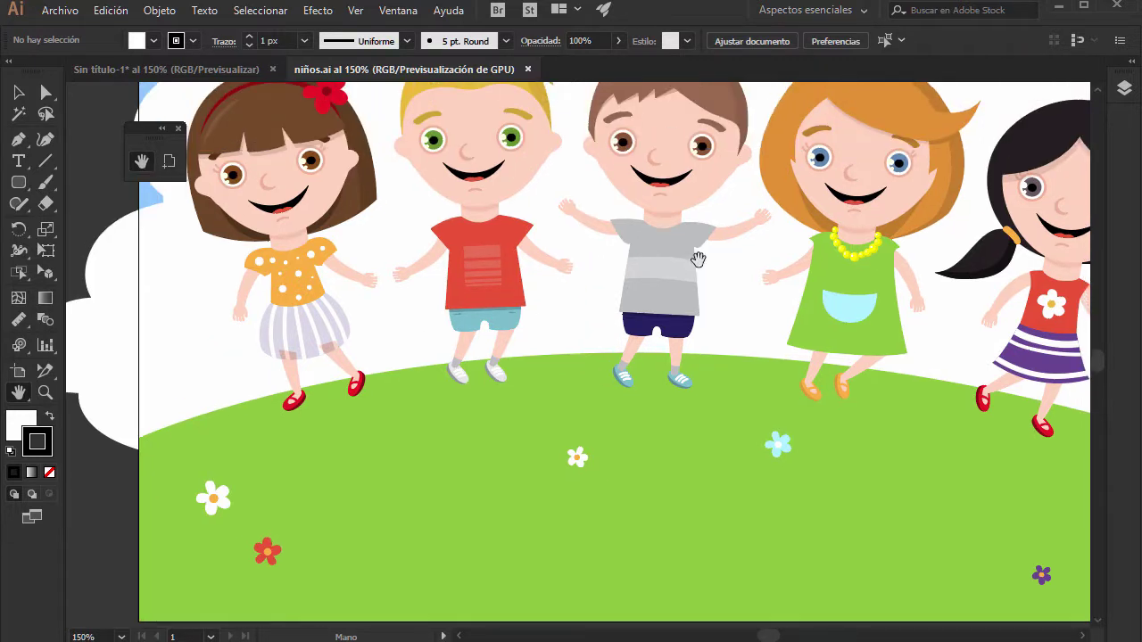
pyautogui.doubleClick(142, 162)
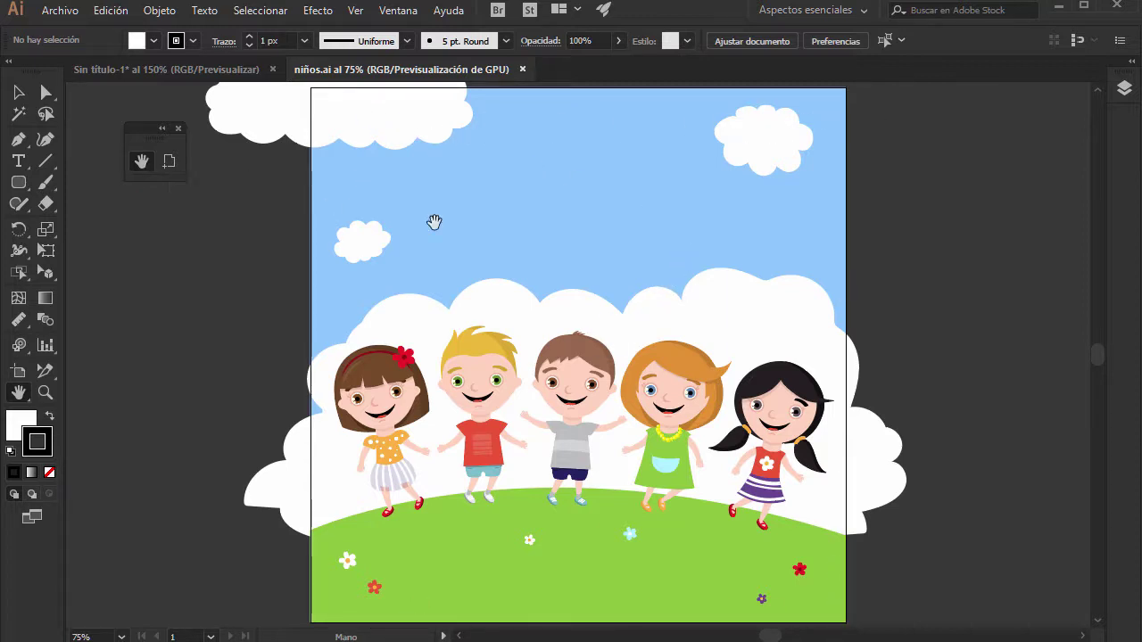
pyautogui.moveTo(434, 222)
pyautogui.mouseDown()
pyautogui.moveTo(503, 205)
pyautogui.moveTo(393, 285)
pyautogui.moveTo(744, 321)
pyautogui.moveTo(627, 173)
pyautogui.moveTo(539, 226)
pyautogui.moveTo(597, 265)
pyautogui.moveTo(602, 231)
pyautogui.mouseUp()
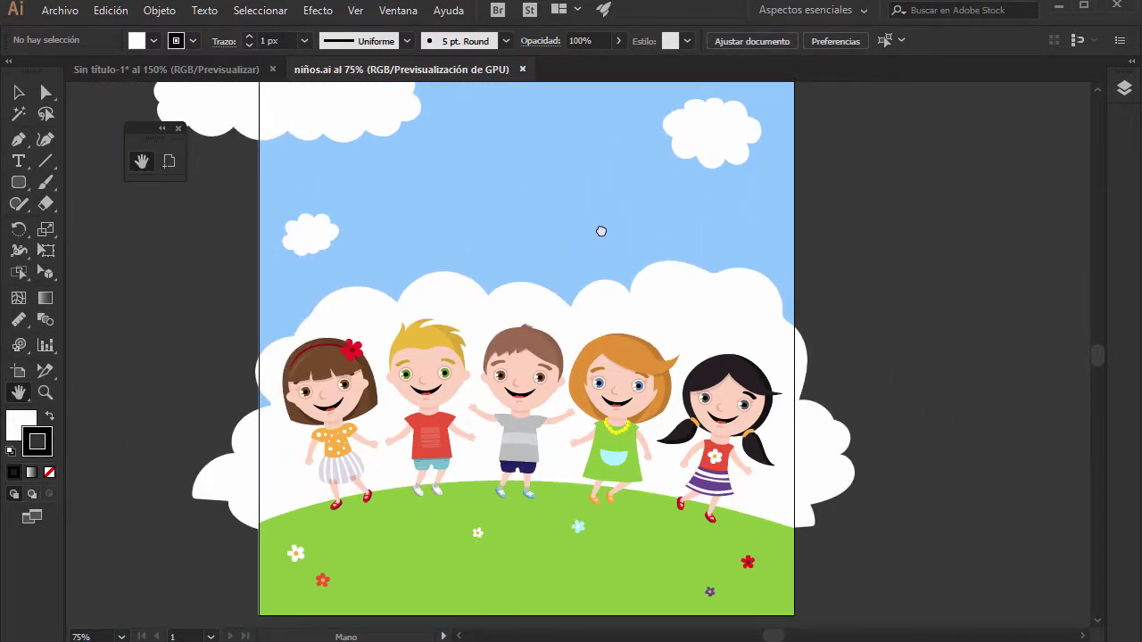
pyautogui.press('ctrl')
pyautogui.hotkey('ctrl', 'alt', 'shift', 's')
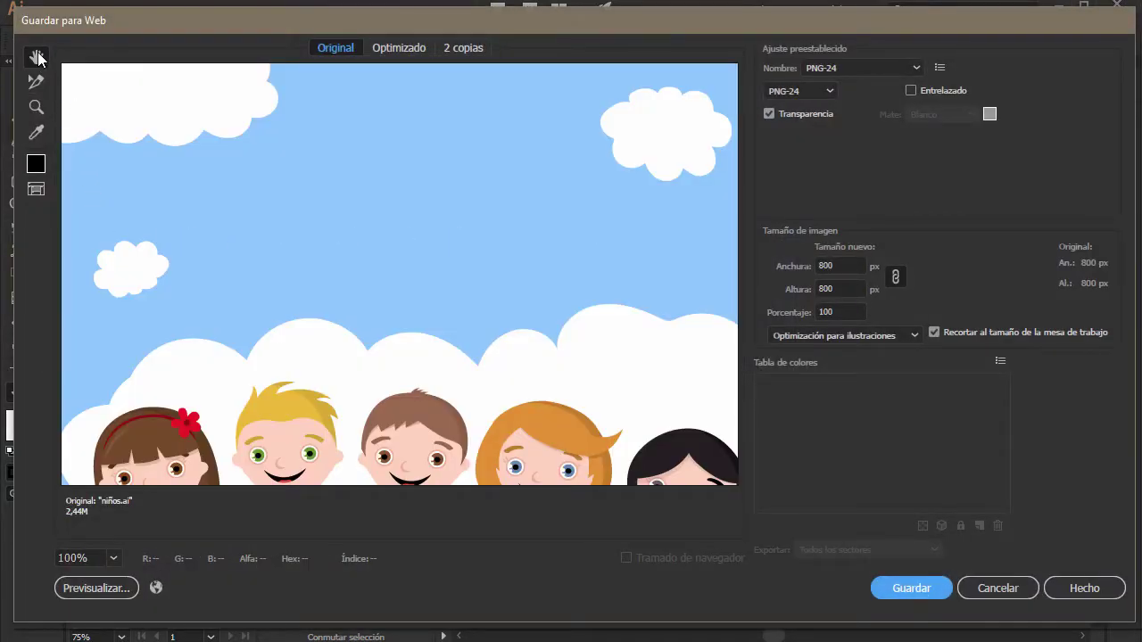
pyautogui.moveTo(337, 280); pyautogui.dragTo(420, 169)
pyautogui.moveTo(391, 349); pyautogui.dragTo(358, 261)
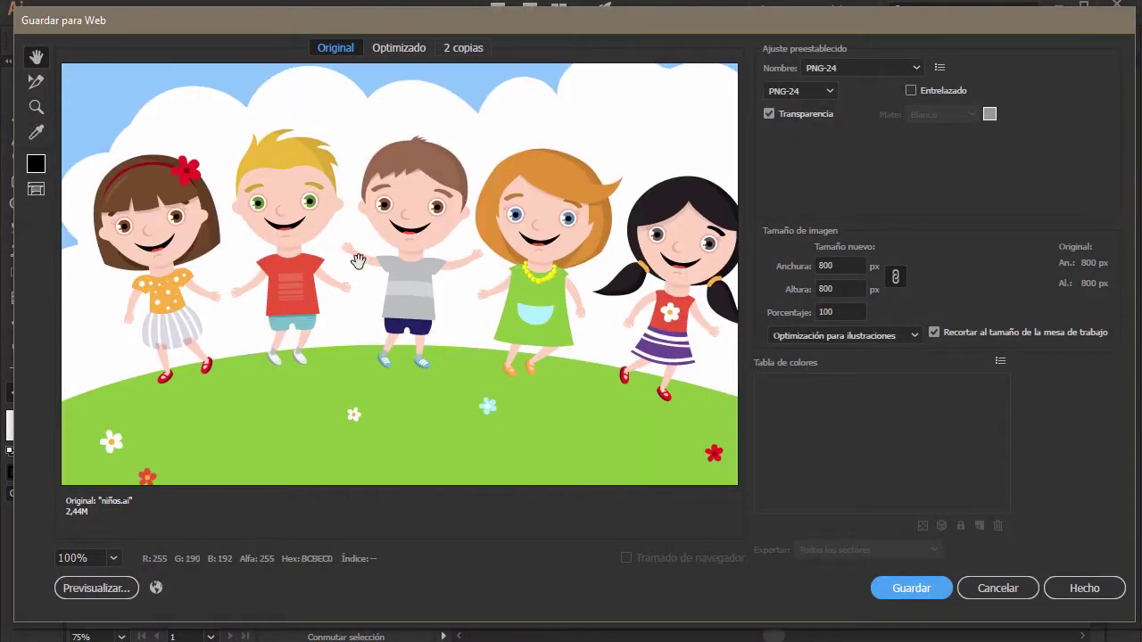
pyautogui.click(990, 593)
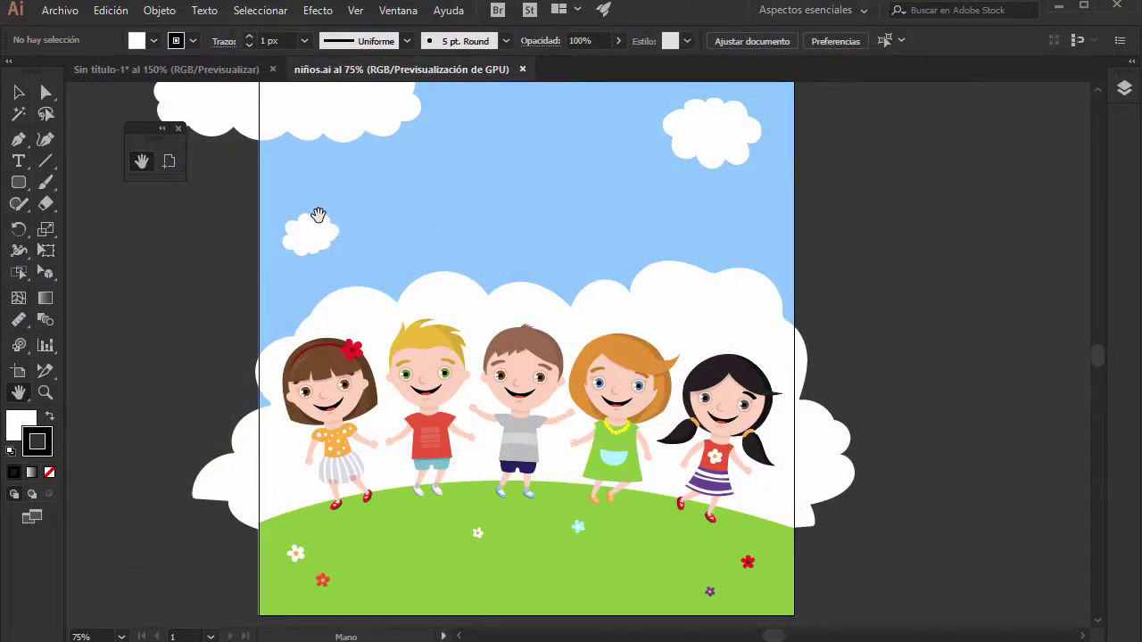
# - Close the floating Hand/Print Tiling tool group and return to the Hand tool
pyautogui.click(18, 92)
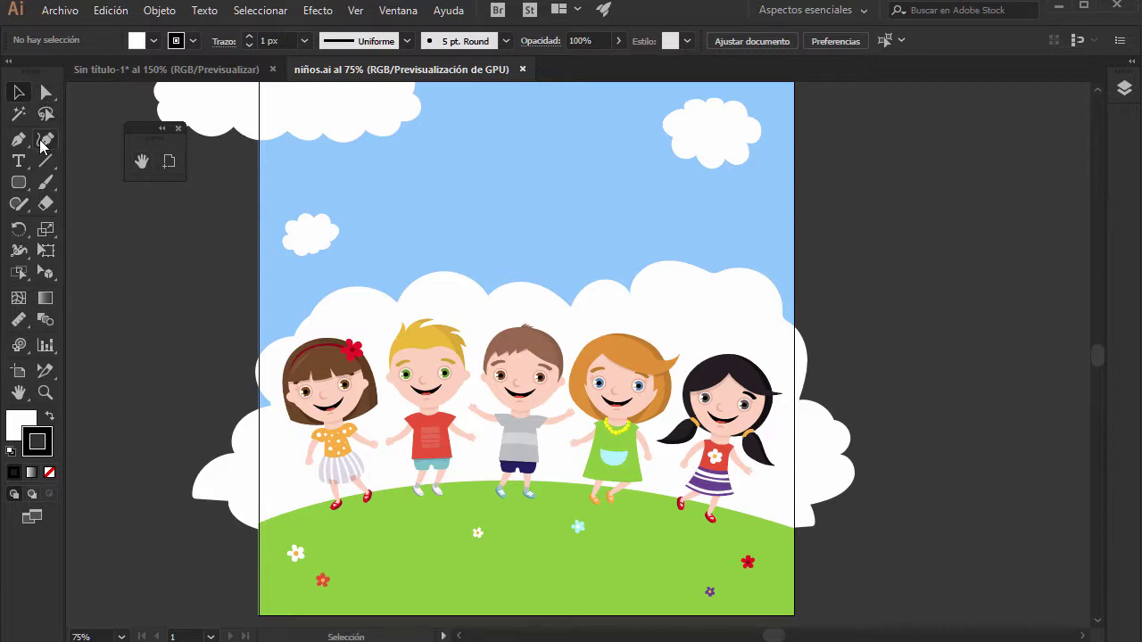
pyautogui.click(179, 129)
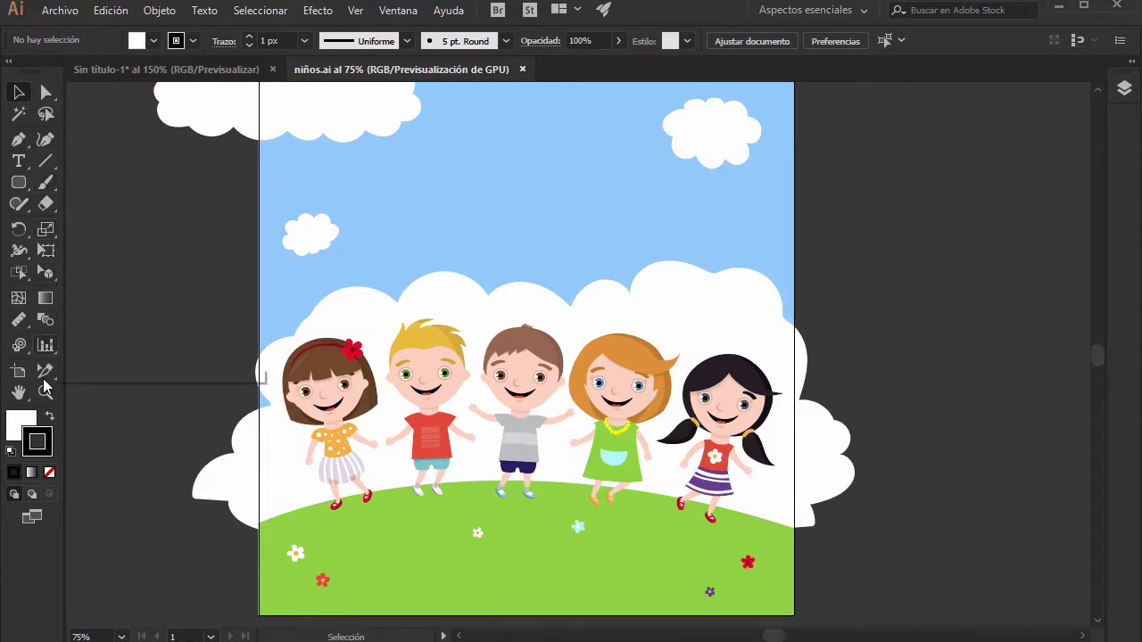
pyautogui.click(19, 392)
# - Pan the artboard right, then back left so the whole illustration sits in view
pyautogui.moveTo(578, 273)
pyautogui.mouseDown()
pyautogui.moveTo(470, 249)
pyautogui.moveTo(541, 307)
pyautogui.moveTo(740, 269)
pyautogui.moveTo(761, 247)
pyautogui.mouseUp()
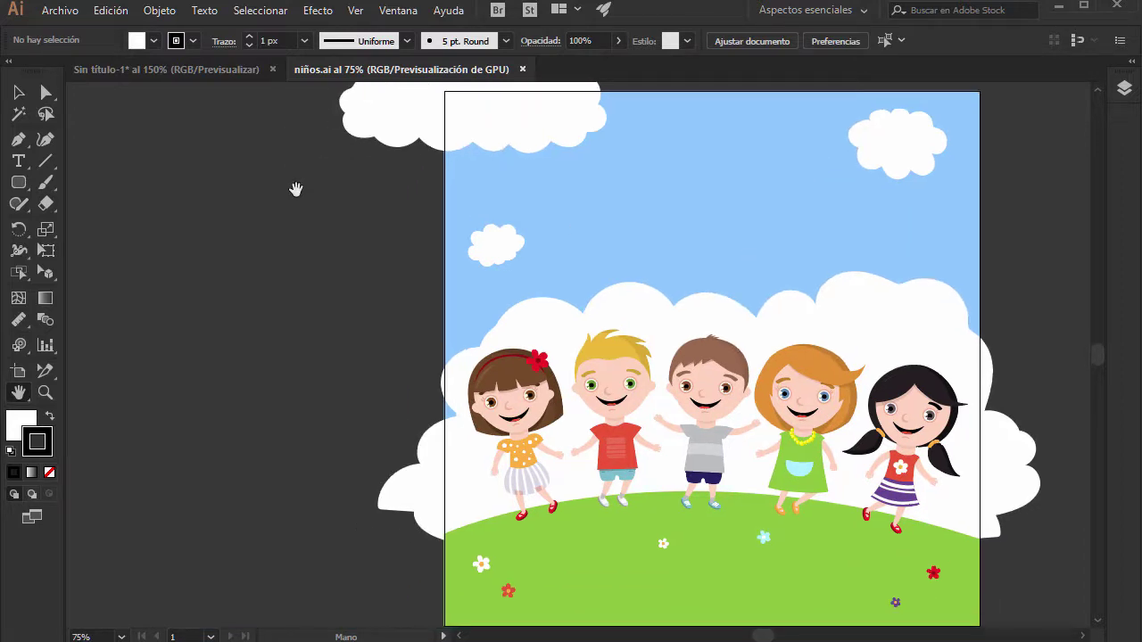
pyautogui.click(19, 92)
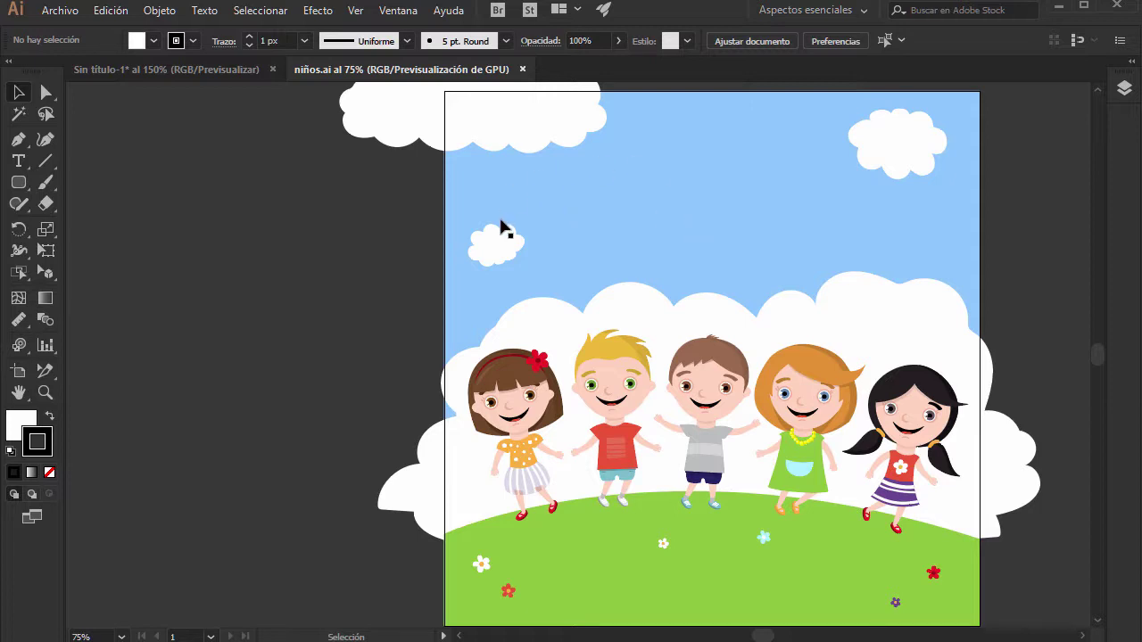
pyautogui.moveTo(648, 276)
pyautogui.mouseDown()
pyautogui.moveTo(499, 247)
pyautogui.moveTo(474, 265)
pyautogui.moveTo(480, 273)
pyautogui.mouseUp()
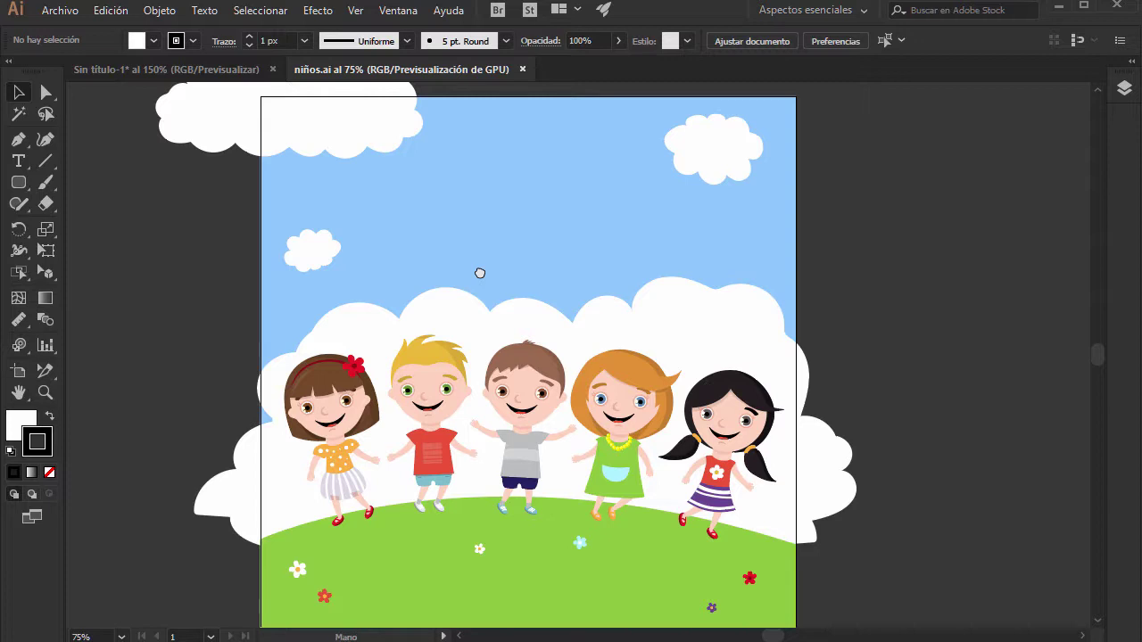
pyautogui.moveTo(490, 270)
pyautogui.mouseDown()
pyautogui.moveTo(512, 211)
pyautogui.moveTo(296, 232)
pyautogui.moveTo(481, 307)
pyautogui.moveTo(415, 234)
pyautogui.moveTo(355, 277)
pyautogui.moveTo(497, 283)
pyautogui.moveTo(485, 265)
pyautogui.mouseUp()
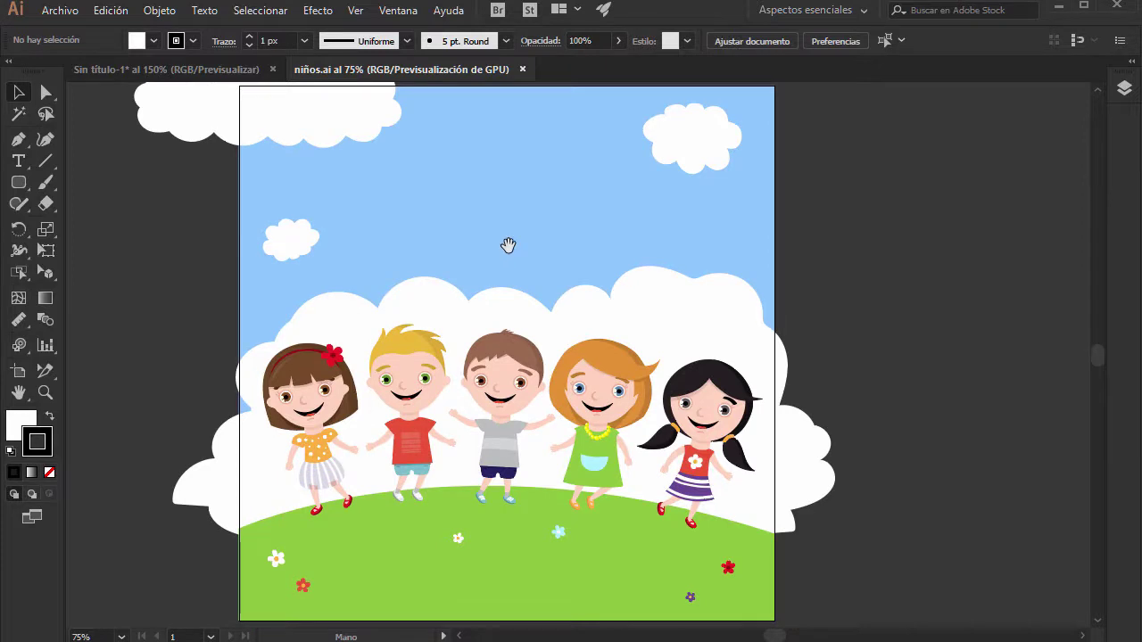
pyautogui.press('space')
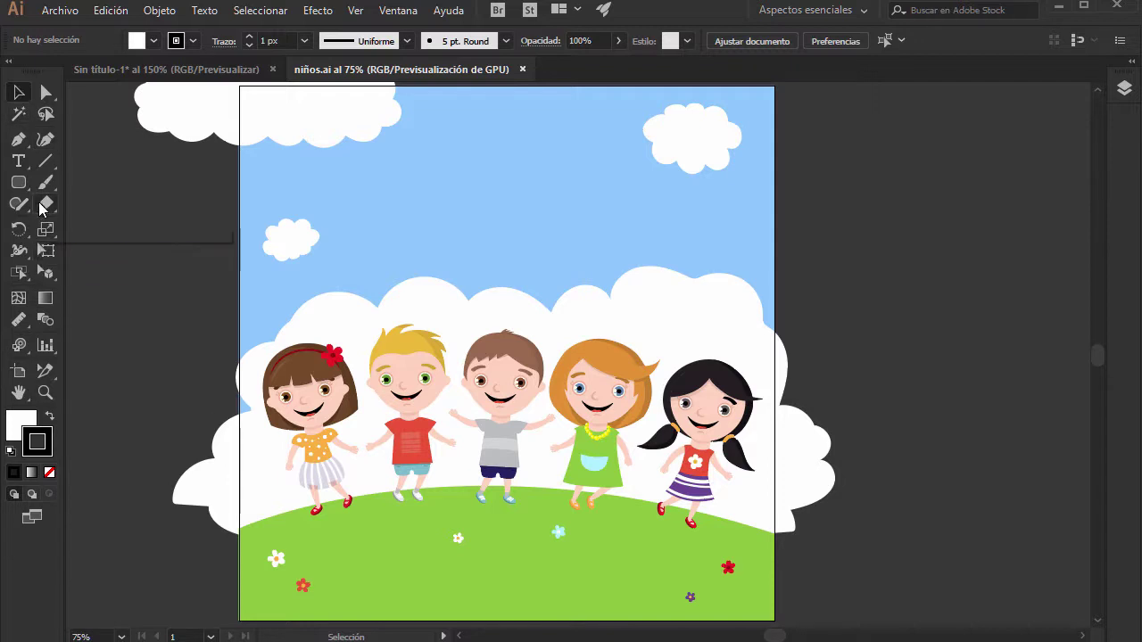
# - Tear the Hand tool flyout off again and place the floating panel beside the toolbar
pyautogui.click(19, 161)
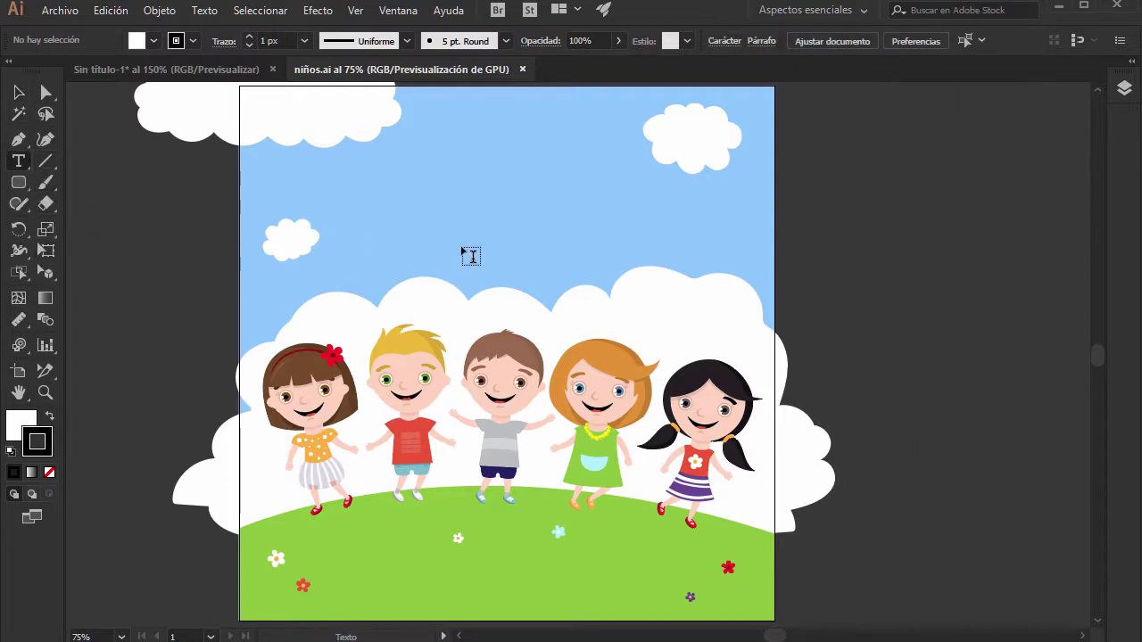
pyautogui.moveTo(462, 241)
pyautogui.mouseDown()
pyautogui.moveTo(385, 218)
pyautogui.moveTo(515, 313)
pyautogui.moveTo(530, 224)
pyautogui.moveTo(449, 238)
pyautogui.mouseUp()
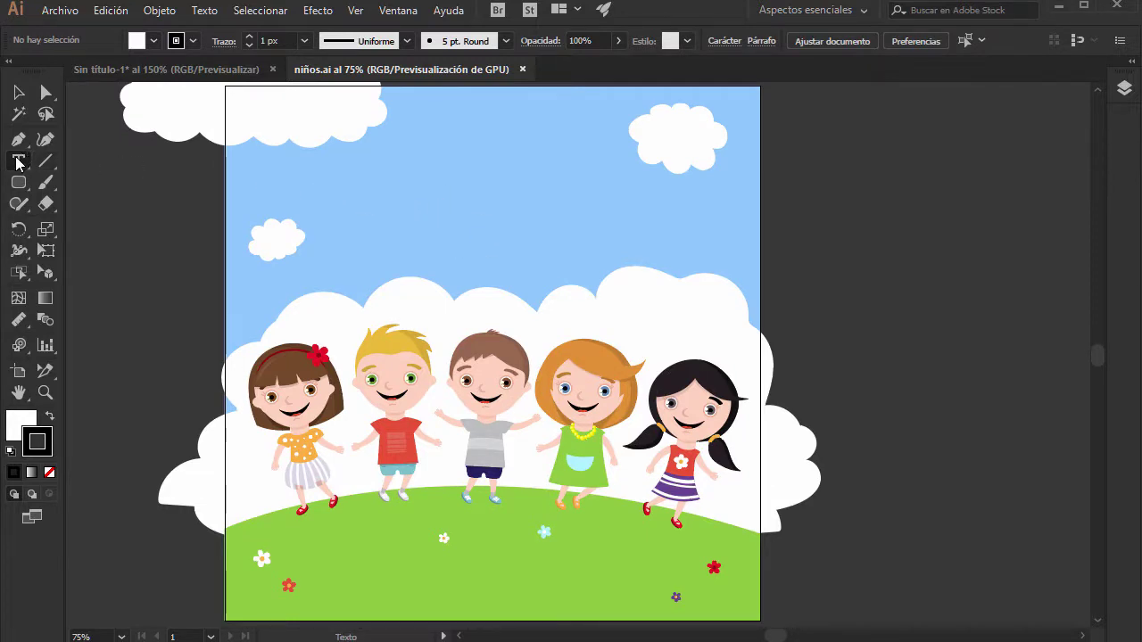
pyautogui.click(18, 93)
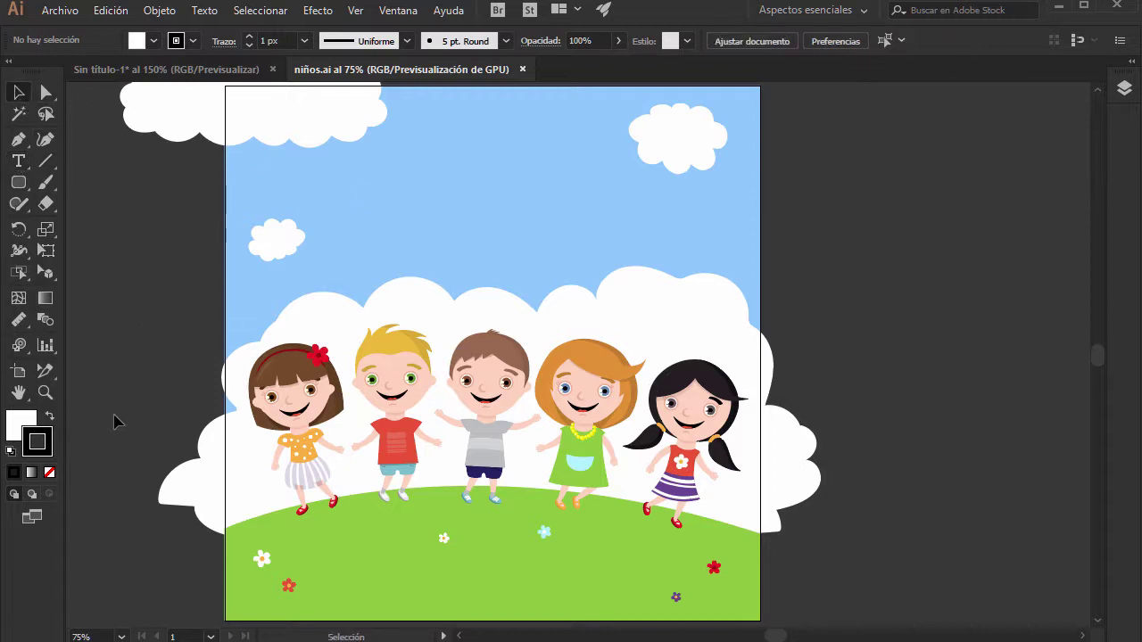
pyautogui.moveTo(20, 393); pyautogui.dragTo(288, 411)
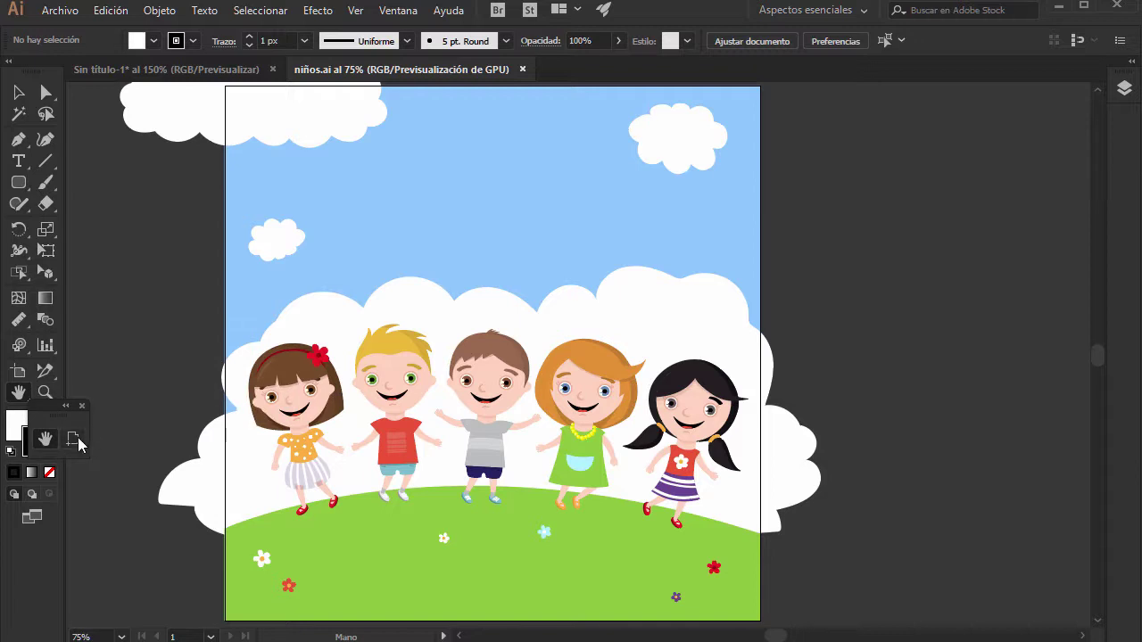
pyautogui.moveTo(112, 371); pyautogui.dragTo(170, 288)
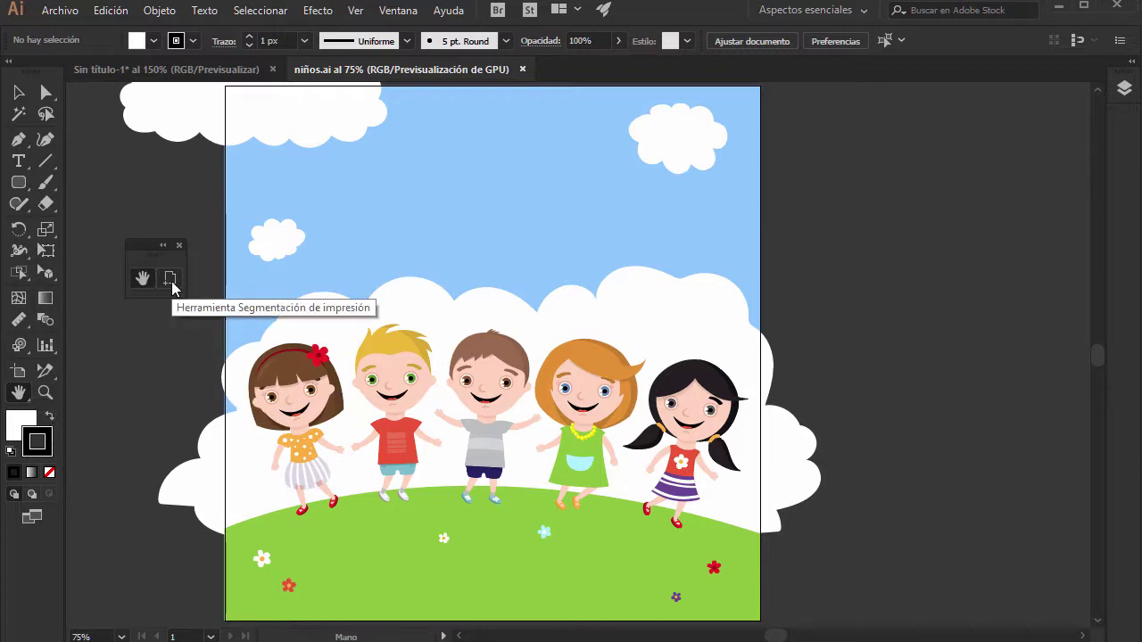
# - Drag the dotted print-tiling page boundaries onto the artboard with the Print Tiling tool
pyautogui.click(171, 279)
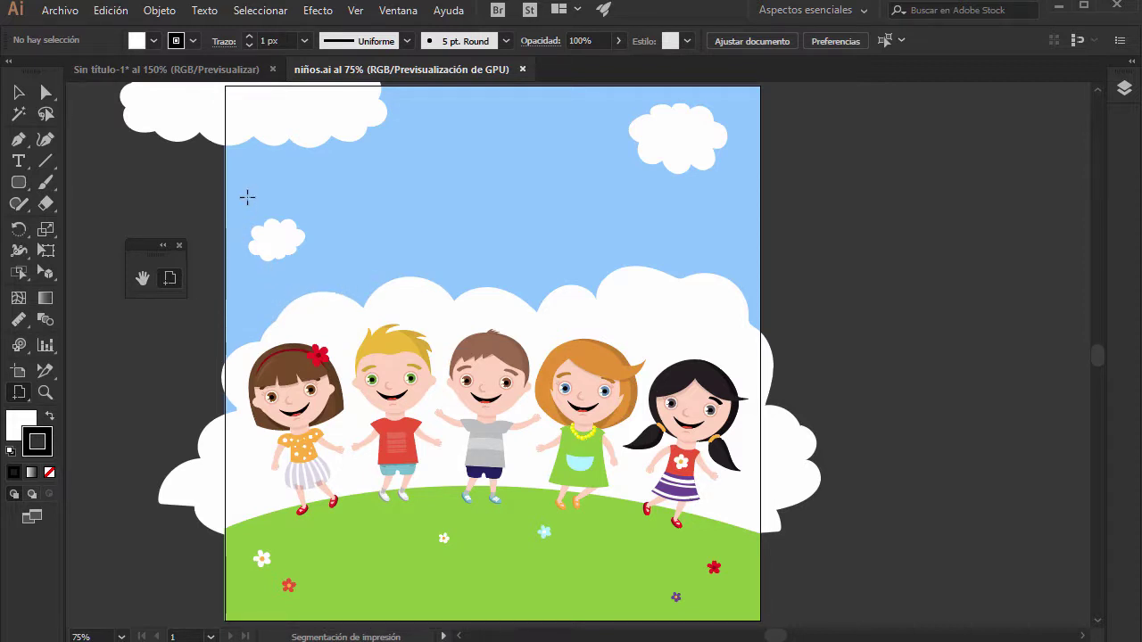
pyautogui.moveTo(240, 199); pyautogui.dragTo(288, 367)
pyautogui.scroll(-2, 289, 525)
pyautogui.scroll(-2, 289, 525)
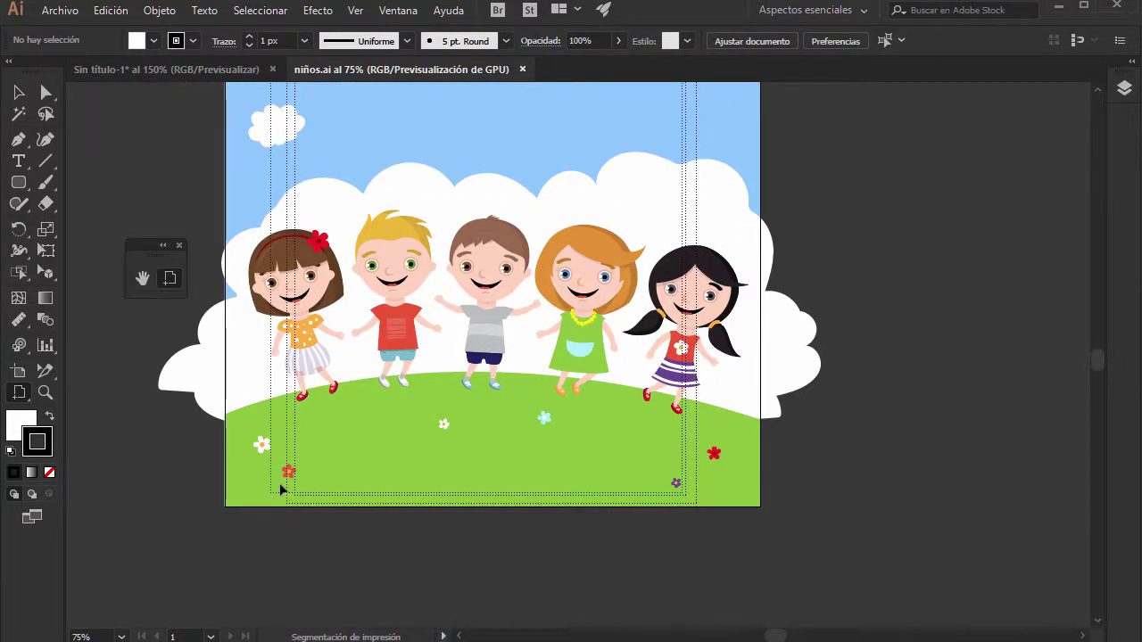
pyautogui.click(280, 485)
pyautogui.scroll(2, 566, 528)
pyautogui.scroll(3, 562, 526)
pyautogui.scroll(2, 561, 527)
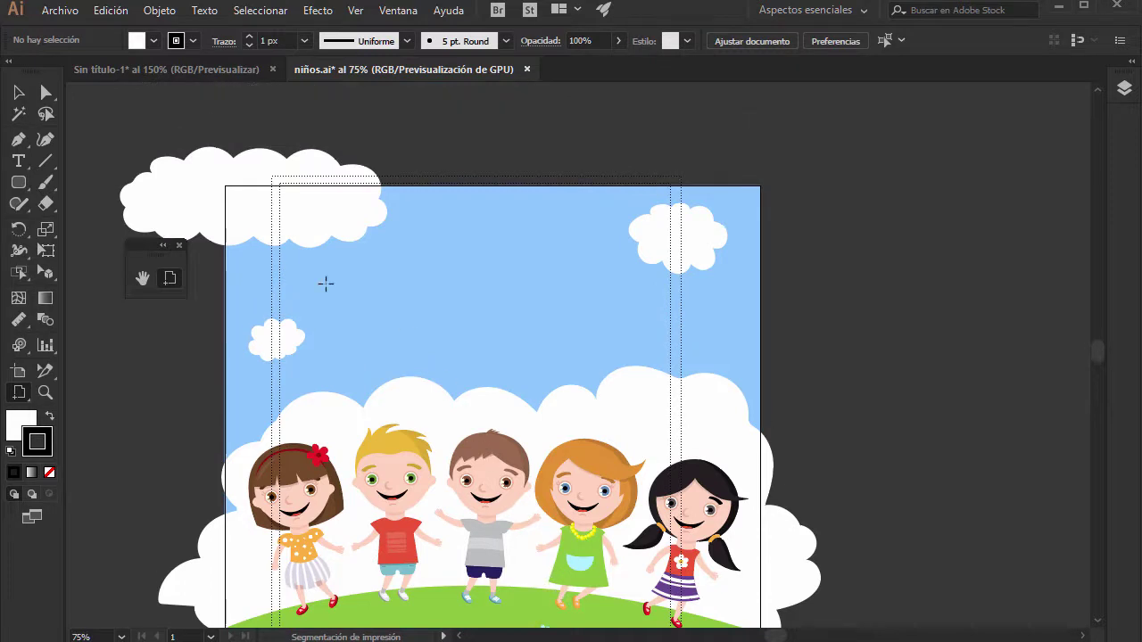
# - Reposition the print-tiling boundaries again, roughly centred across the kids illustration
pyautogui.doubleClick(171, 279)
pyautogui.scroll(-2, 737, 476)
pyautogui.scroll(-1, 737, 473)
pyautogui.scroll(-1, 728, 468)
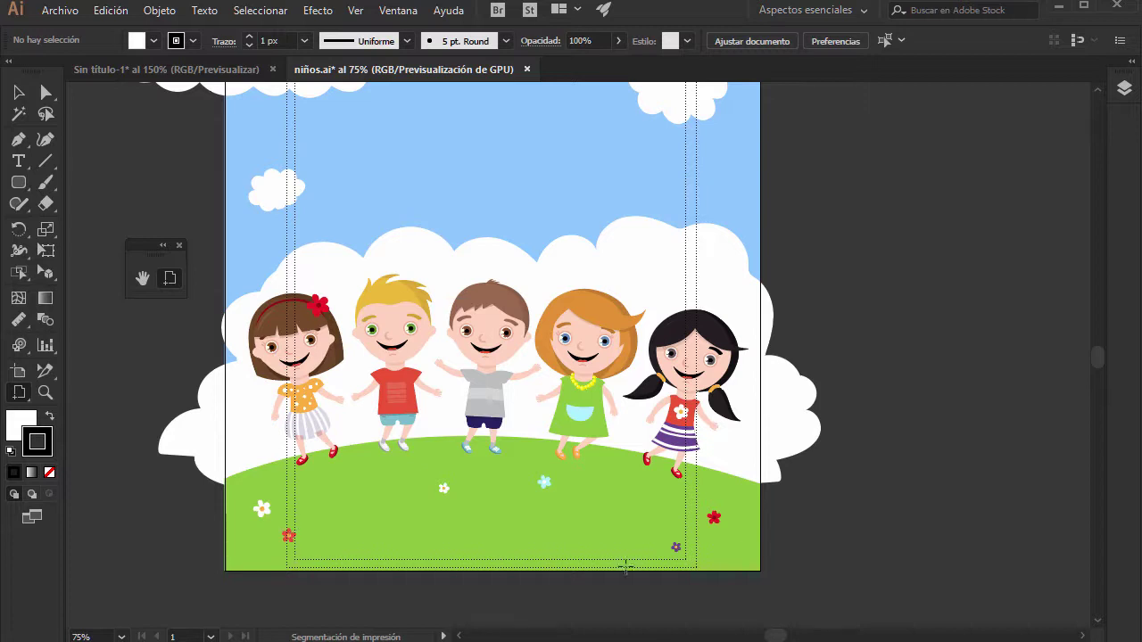
pyautogui.scroll(2, 576, 419)
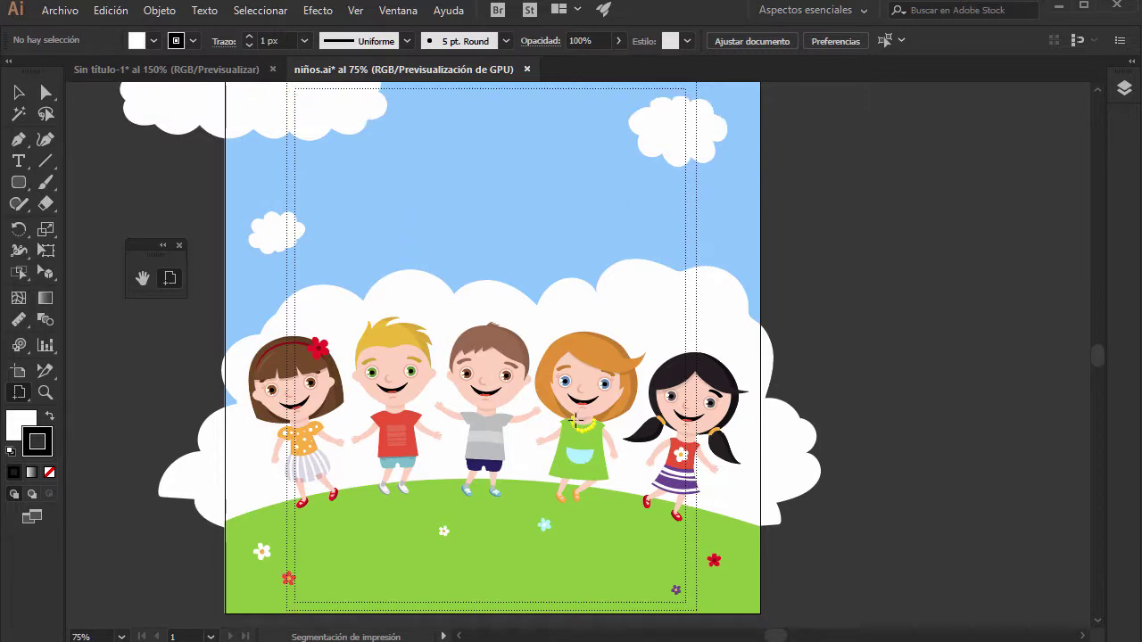
# - Switch from Print Tiling to the Selection tool and zoom out to 50%
pyautogui.click(147, 280)
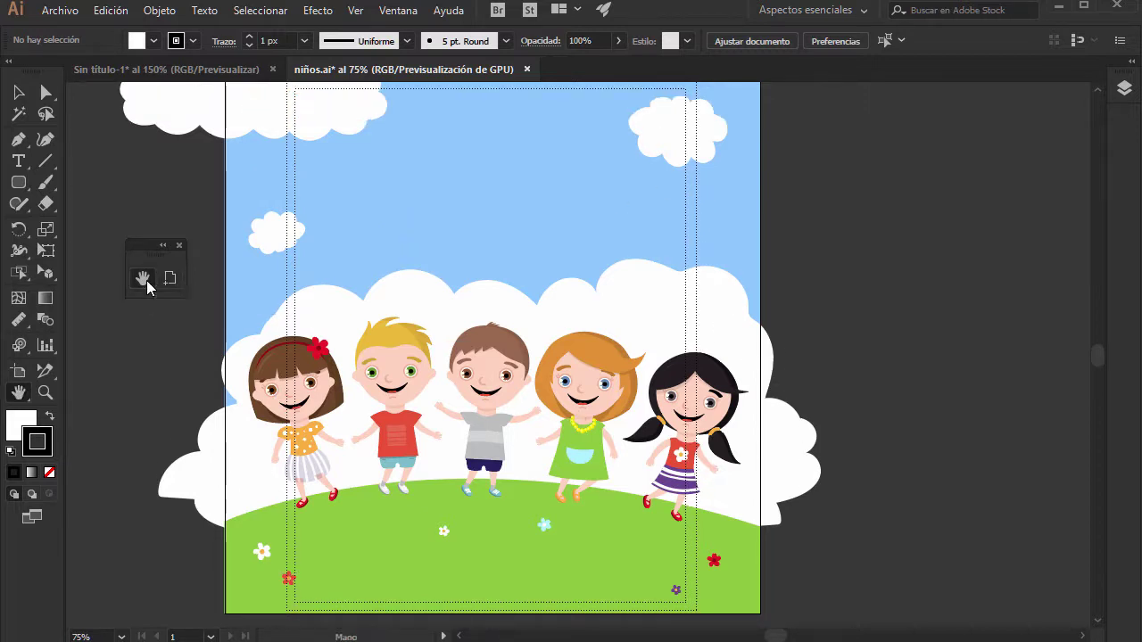
pyautogui.click(169, 278)
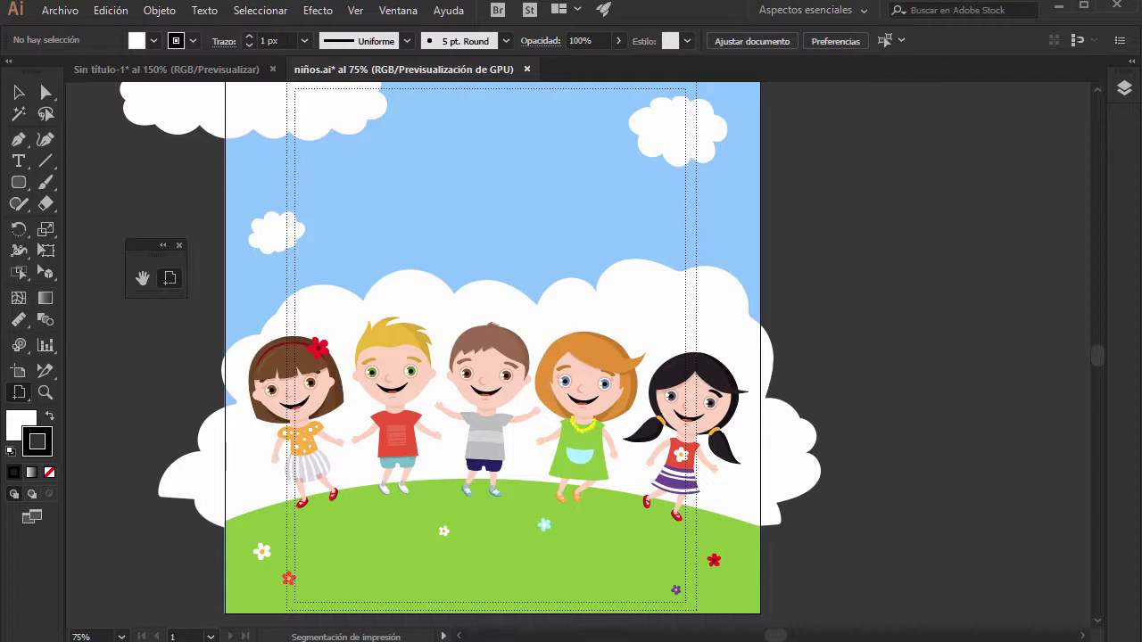
pyautogui.click(19, 93)
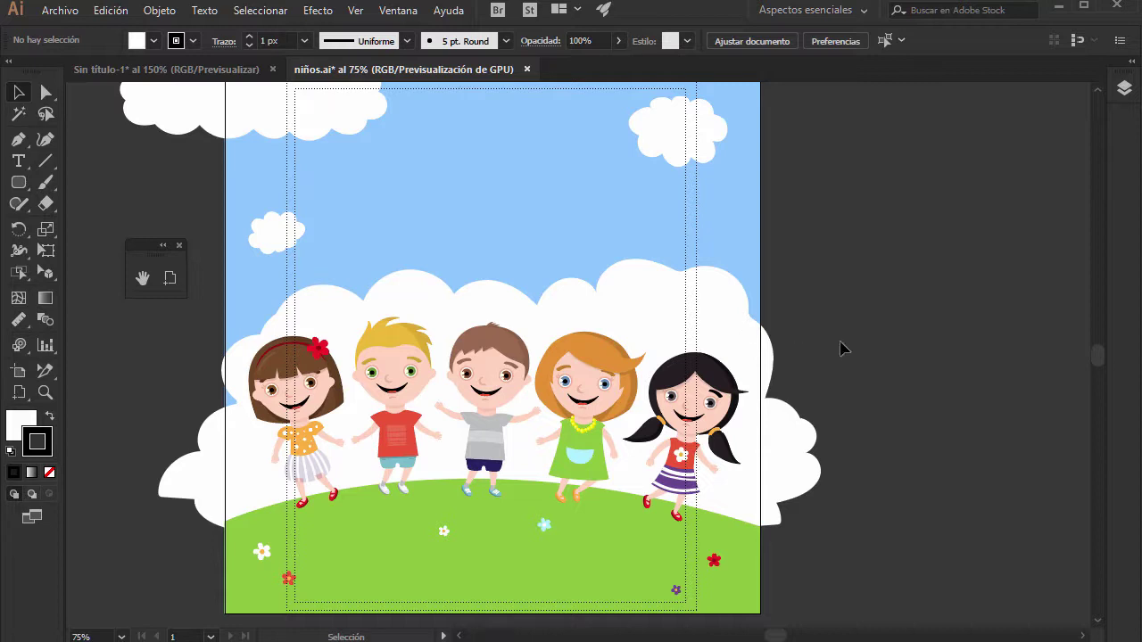
pyautogui.scroll(-2, 852, 413)
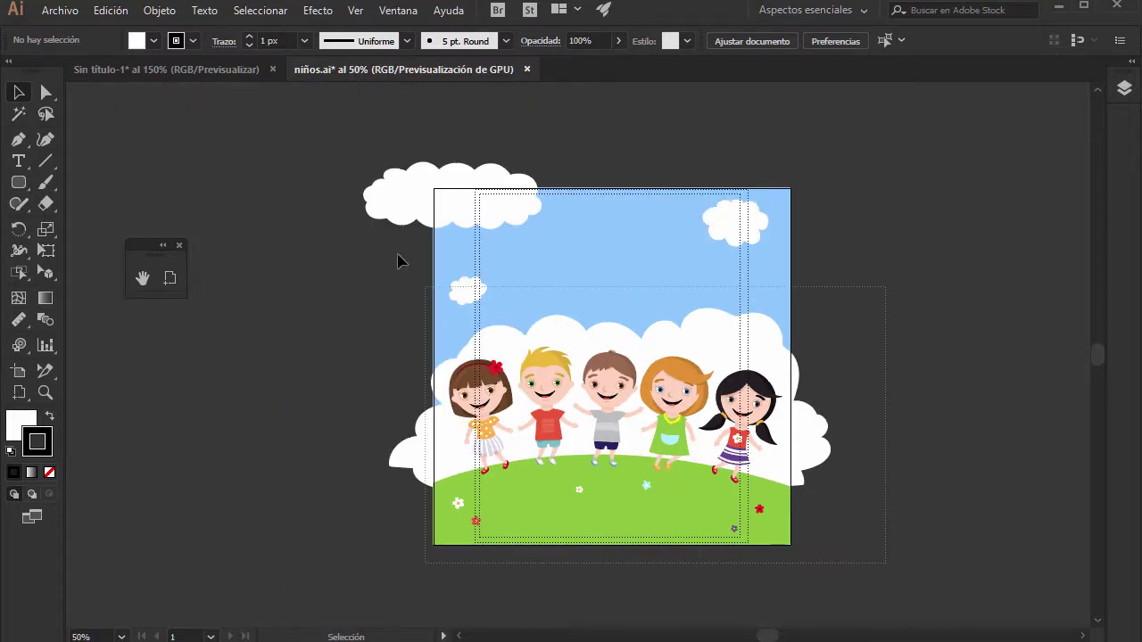
# - Scale all the artwork down proportionally and move it lower and right on the artboard
pyautogui.hotkey('ctrl', 'a')
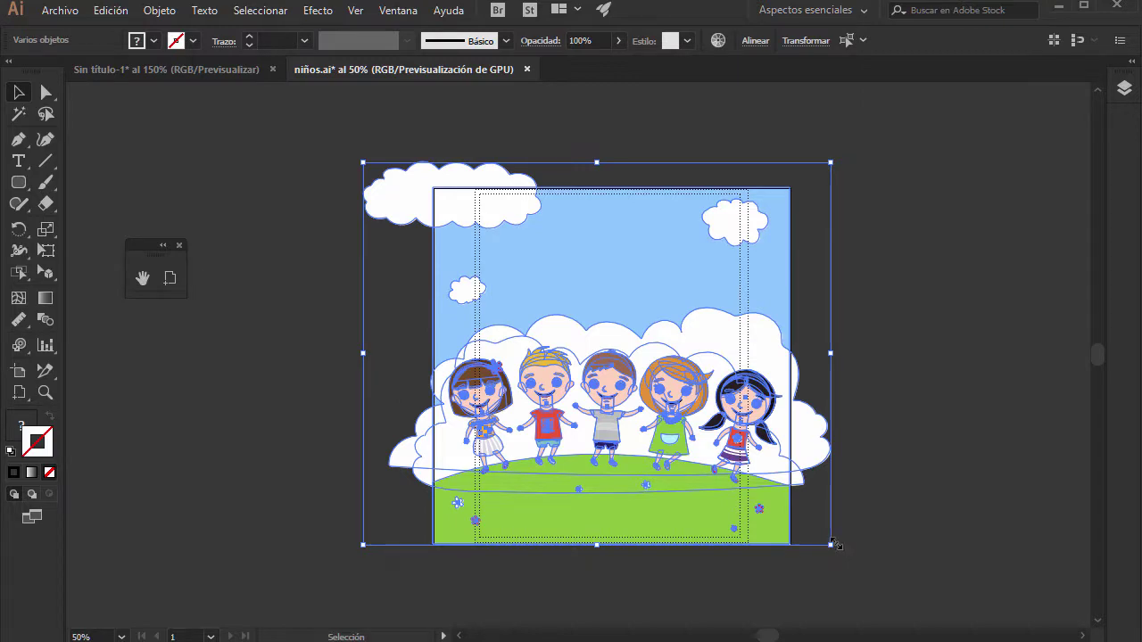
pyautogui.moveTo(832, 543); pyautogui.dragTo(778, 501)
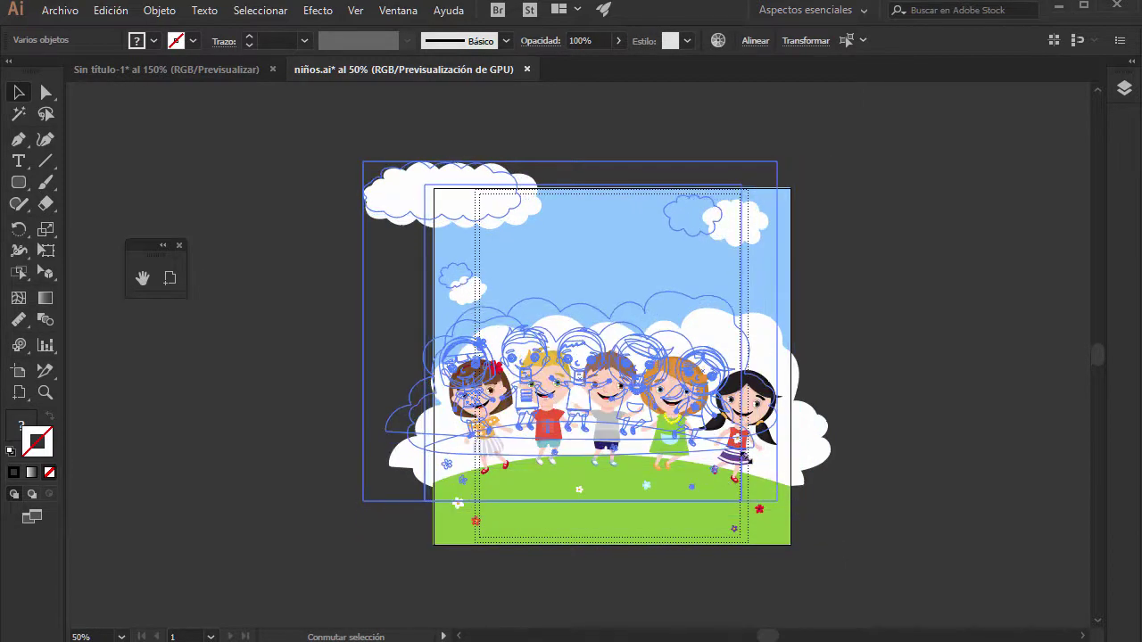
pyautogui.moveTo(603, 265)
pyautogui.mouseDown()
pyautogui.moveTo(649, 312)
pyautogui.moveTo(660, 303)
pyautogui.mouseUp()
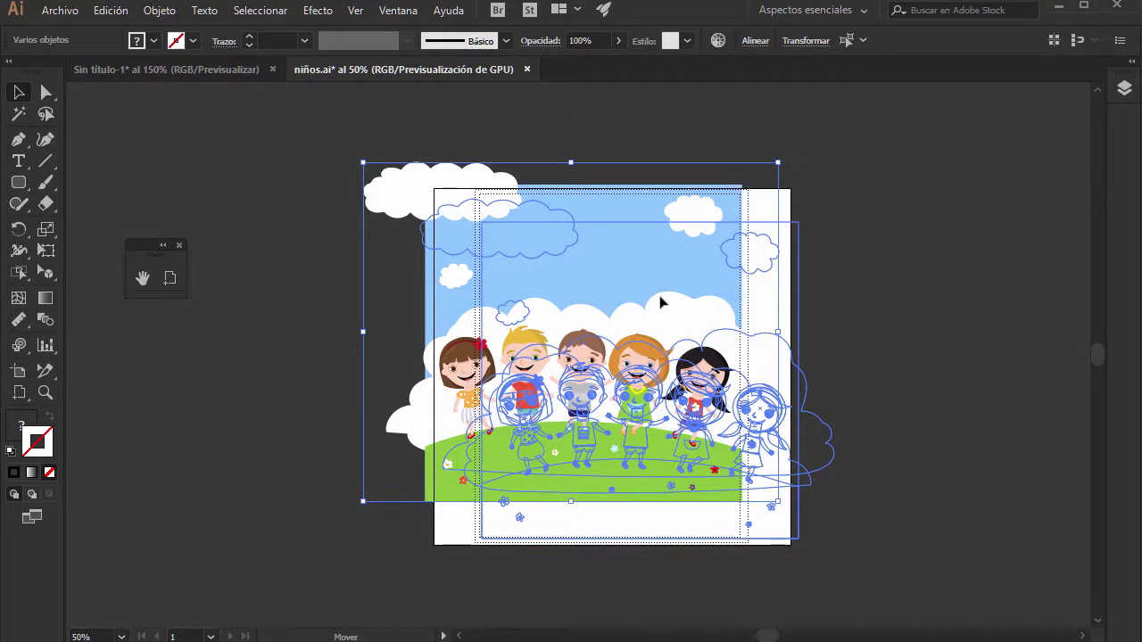
pyautogui.moveTo(660, 304); pyautogui.dragTo(659, 301)
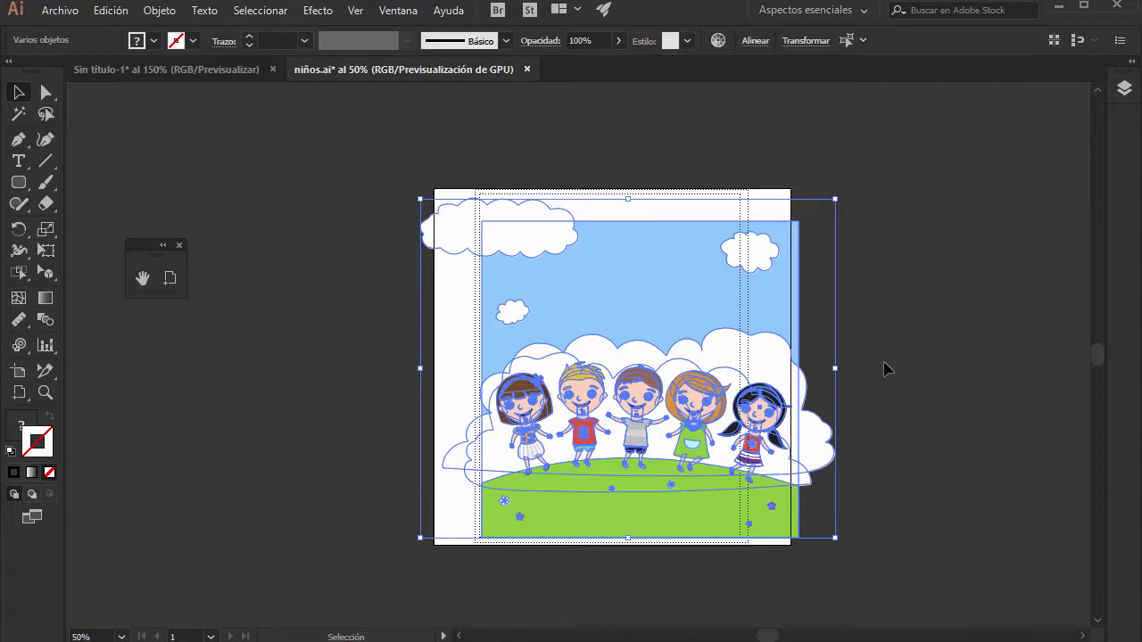
pyautogui.click(857, 367)
# - Stretch the blue sky rectangle to 780.84 × 780.84 pt, reaching the artboard's top-left corner
pyautogui.click(649, 290)
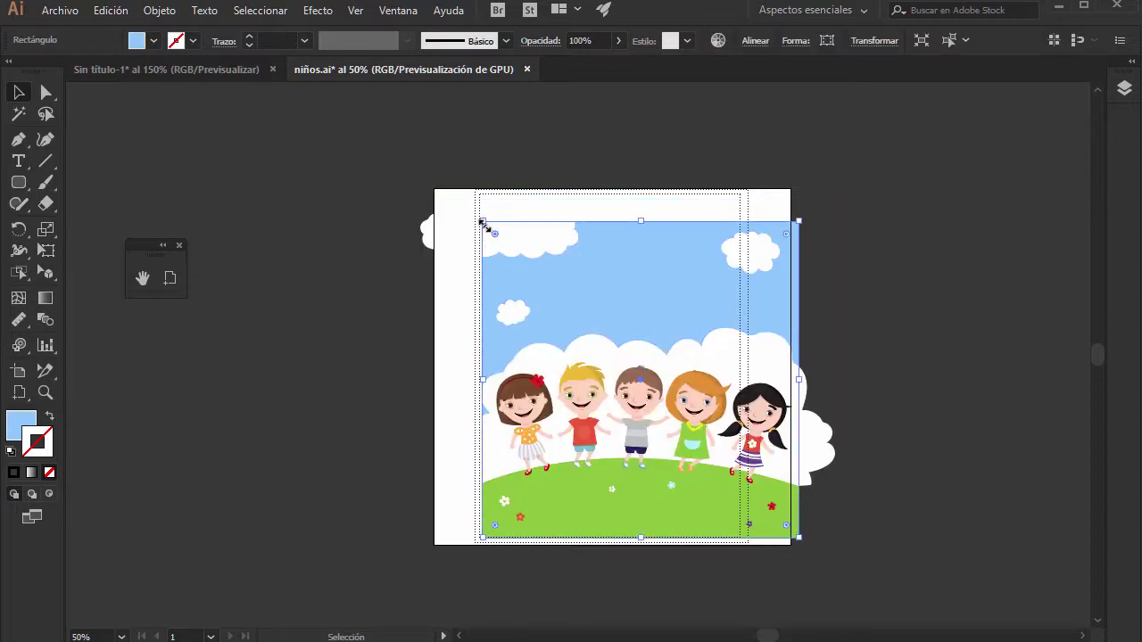
pyautogui.moveTo(481, 223); pyautogui.dragTo(451, 181)
pyautogui.click(926, 416)
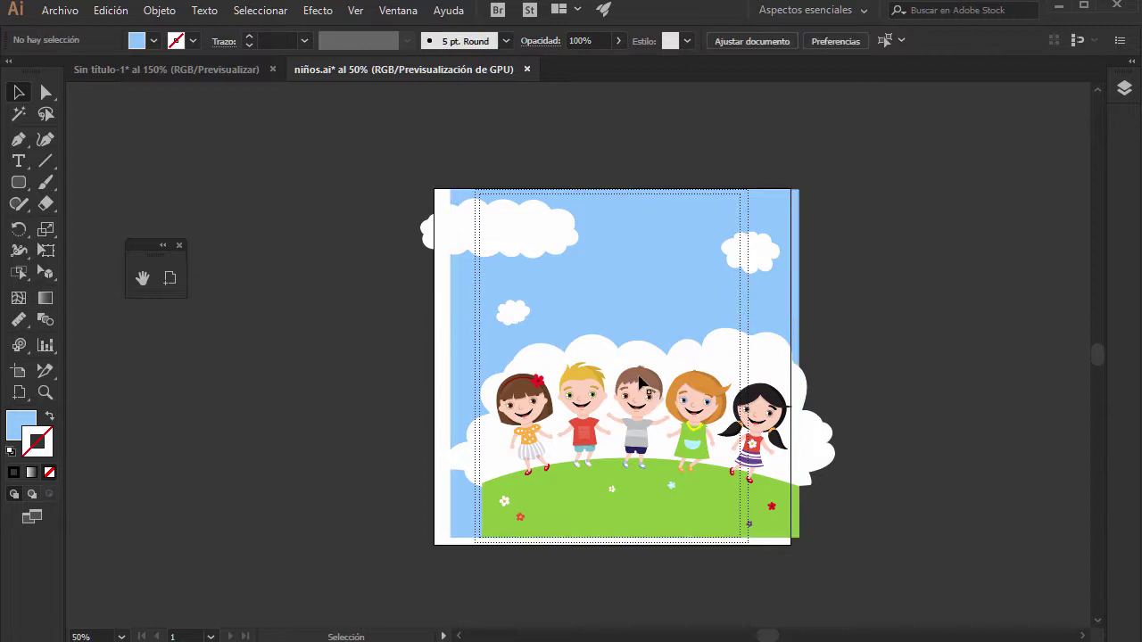
# - Select the boy in the grey shirt and zoom in on him
pyautogui.click(639, 382)
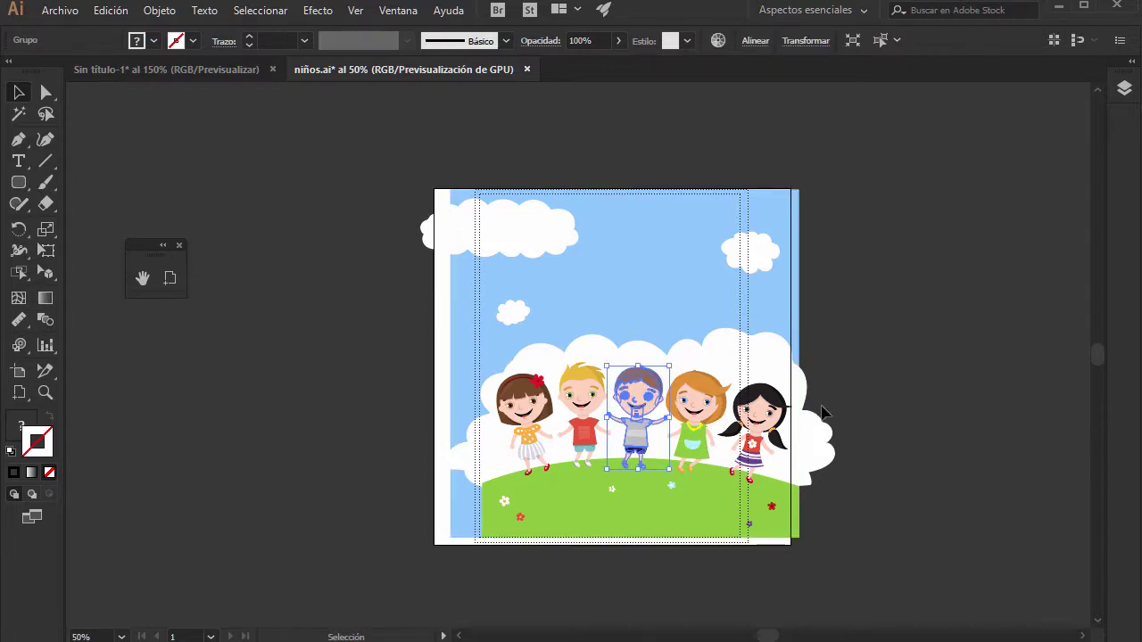
pyautogui.press('a')
pyautogui.hotkey('ctrl', '+')
pyautogui.hotkey('ctrl', '+')
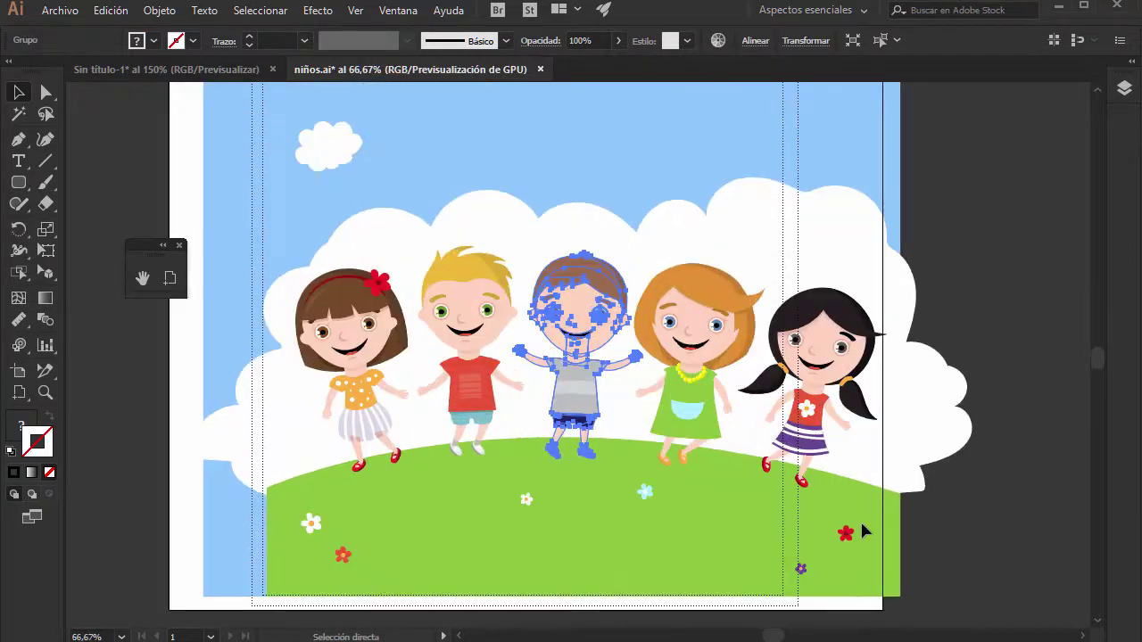
pyautogui.hotkey('ctrl', '+')
pyautogui.press('v')
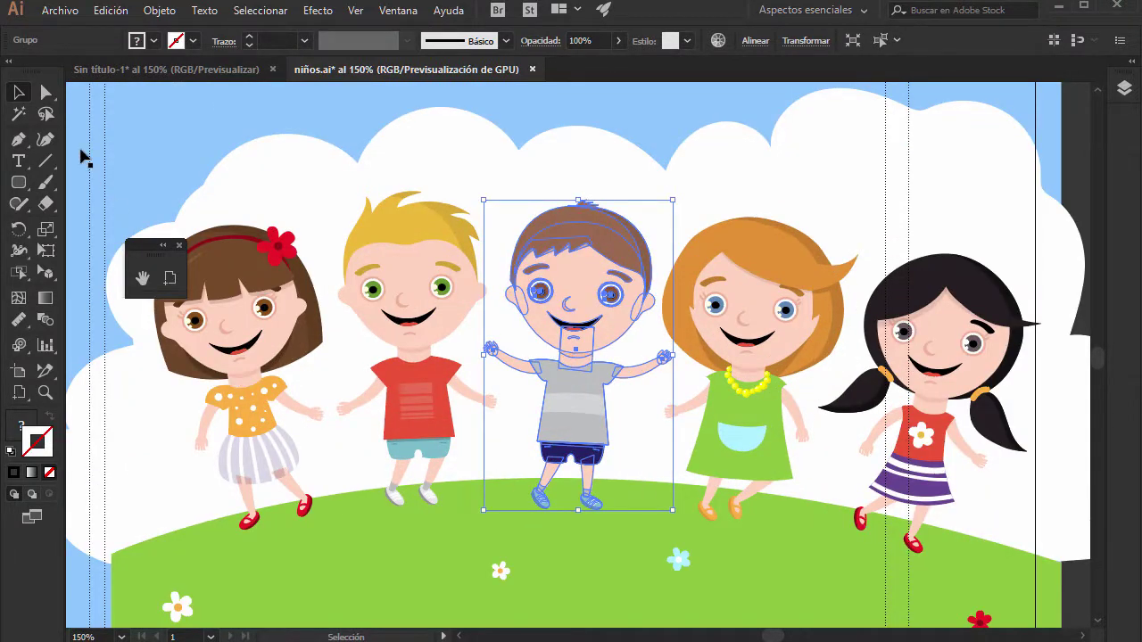